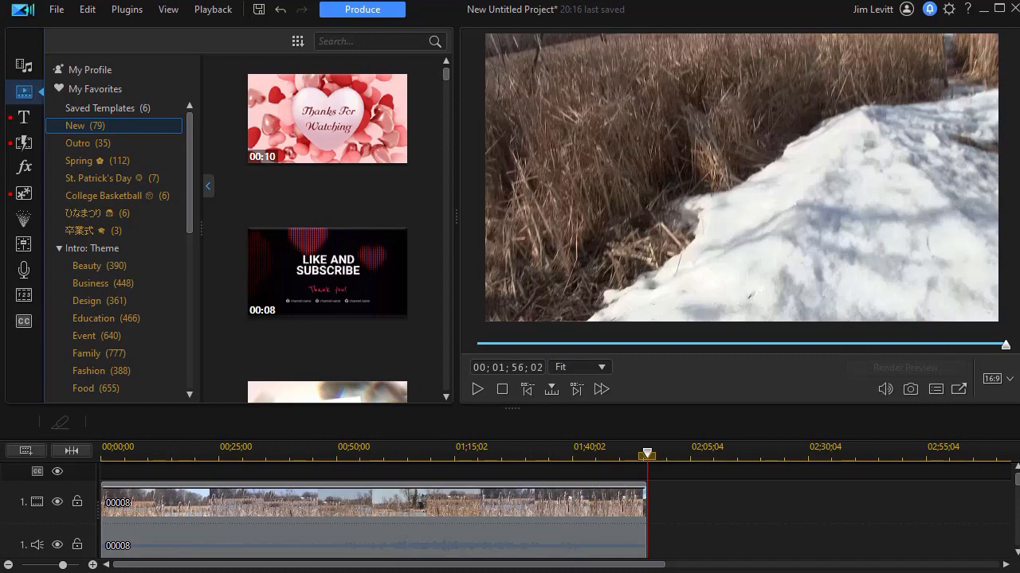
Move the timeline playhead to 00;01;19;10 to view that part of the clip.
left_click(475, 459)
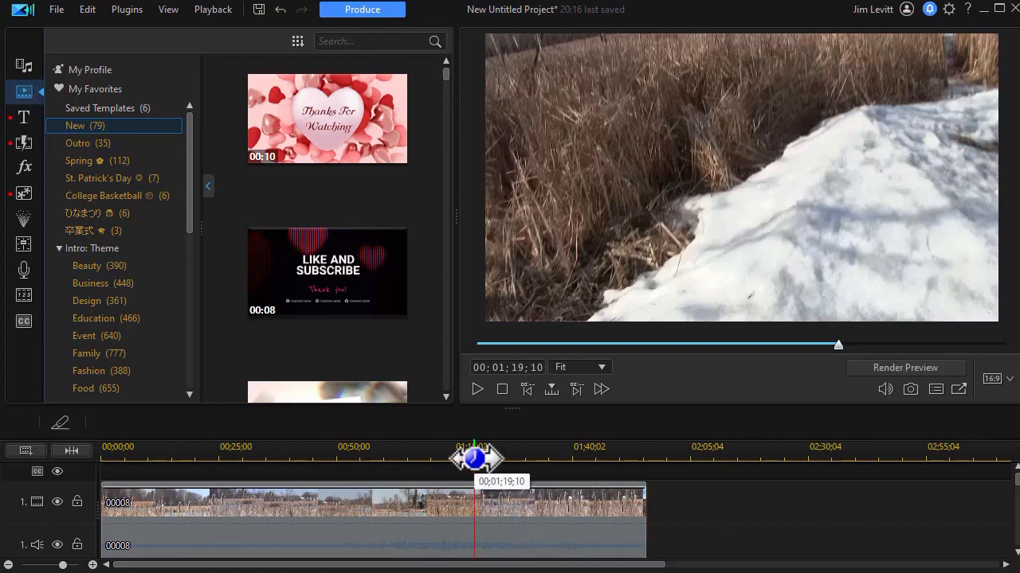
left_click_drag(491, 484, 450, 484)
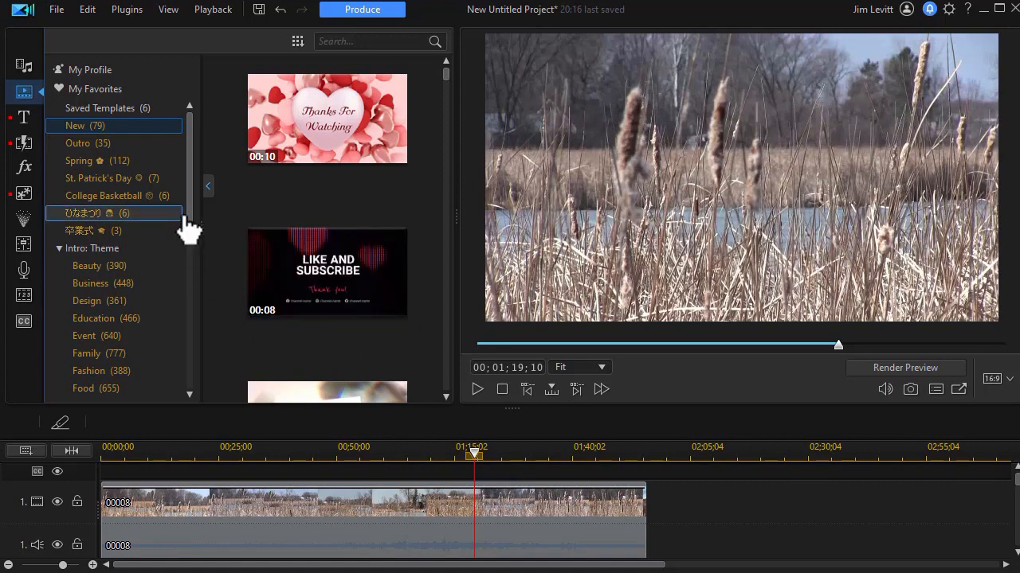
Search the video intro templates for "valentine", open the nine-second couple-with-bottle template for editing, and preview it.
left_click(363, 40)
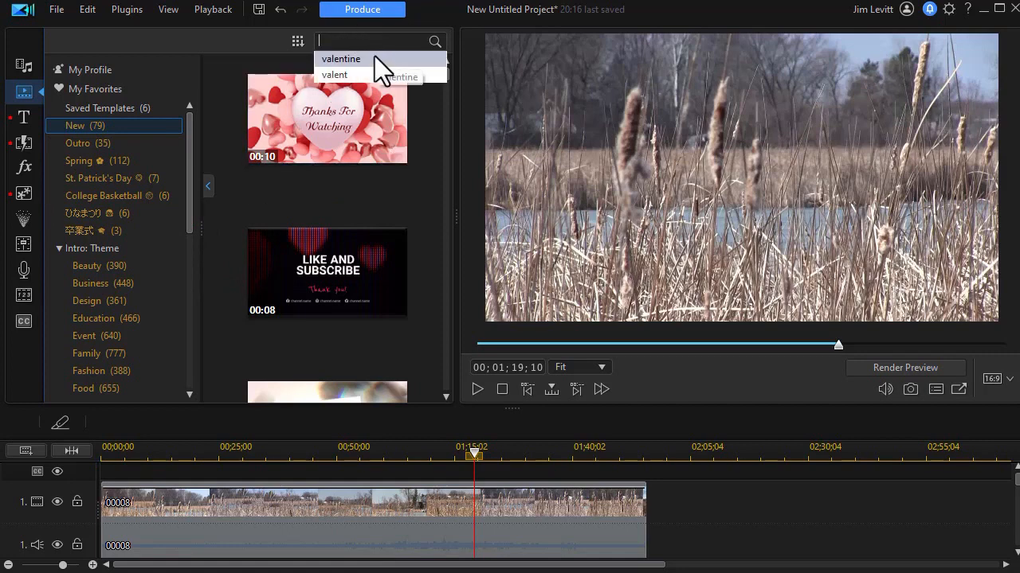
left_click(335, 59)
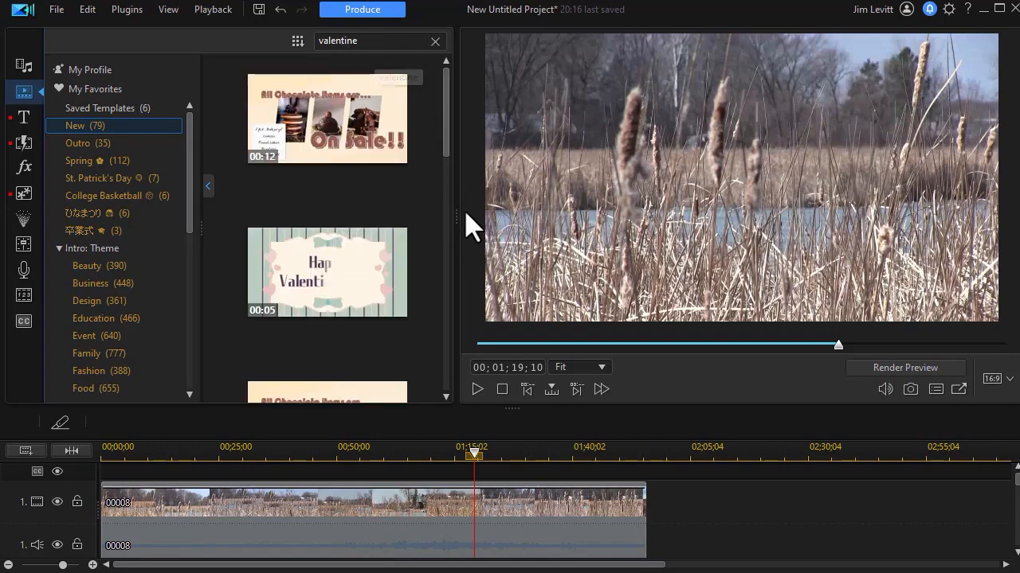
left_click_drag(444, 84, 427, 373)
left_click(142, 327)
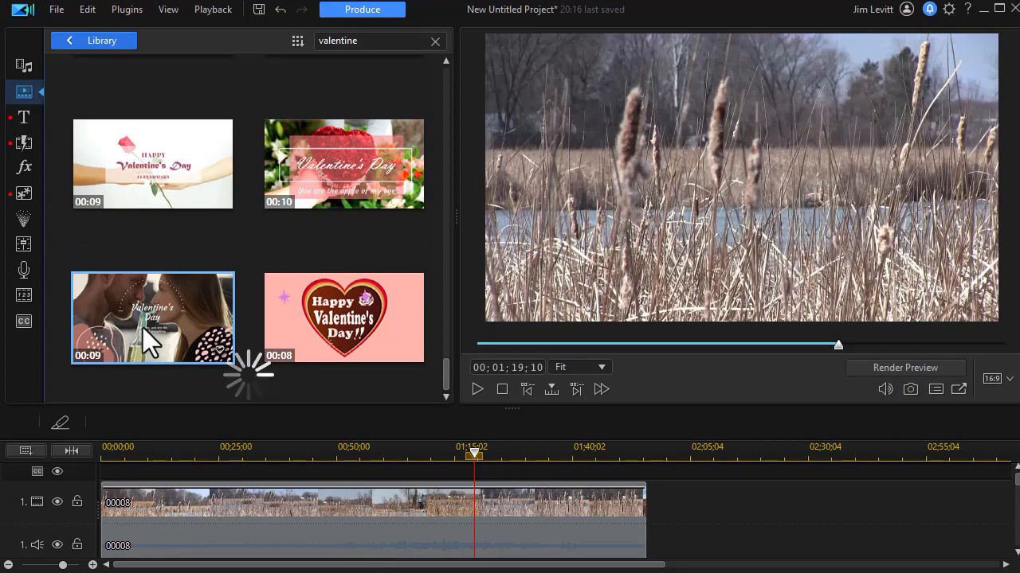
double_click(152, 328)
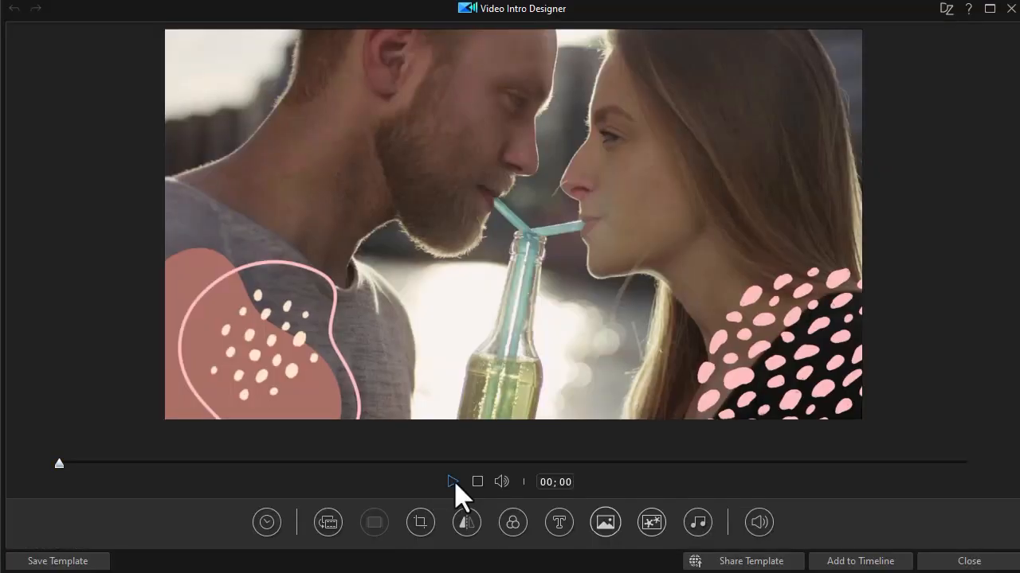
left_click(453, 482)
Replace the template's background media with the video file 00007.MTS, keeping the default selected range.
left_click(328, 522)
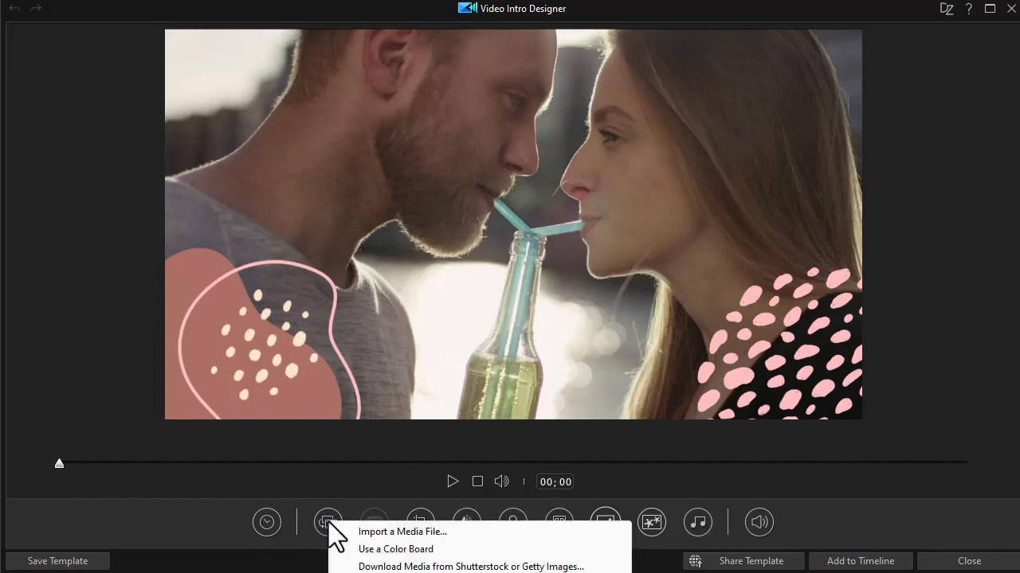
left_click(371, 532)
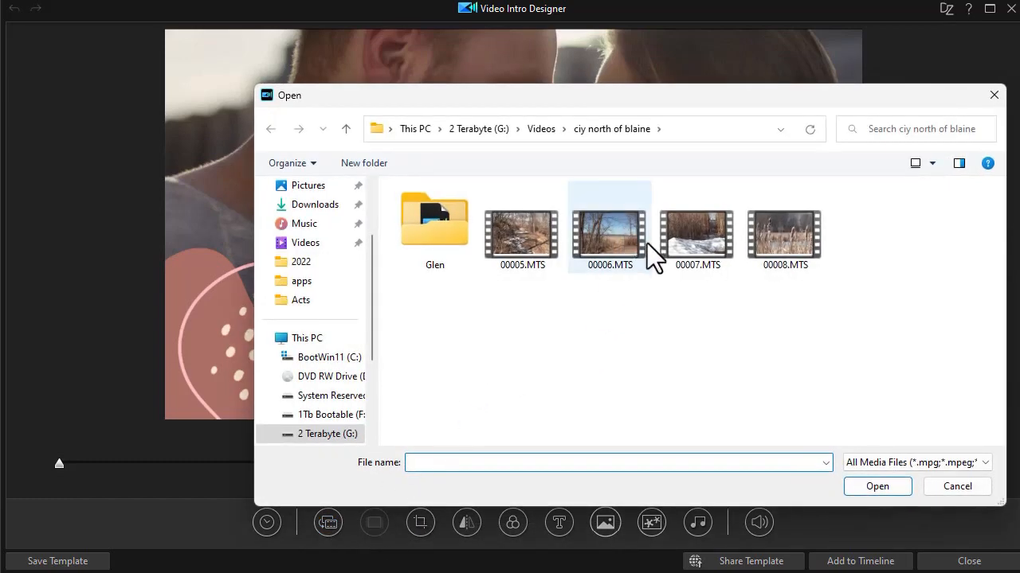
left_click(711, 248)
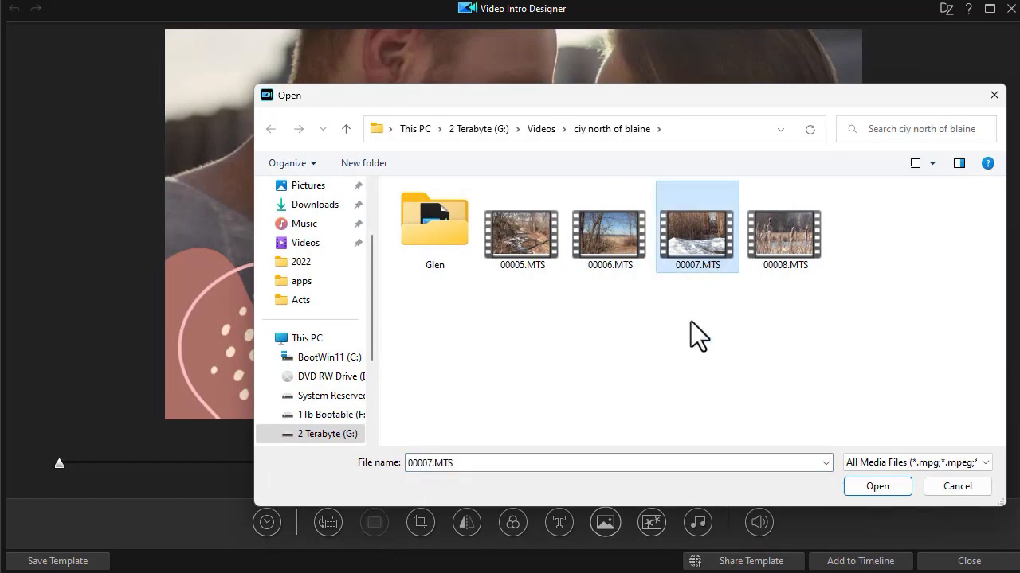
left_click(892, 487)
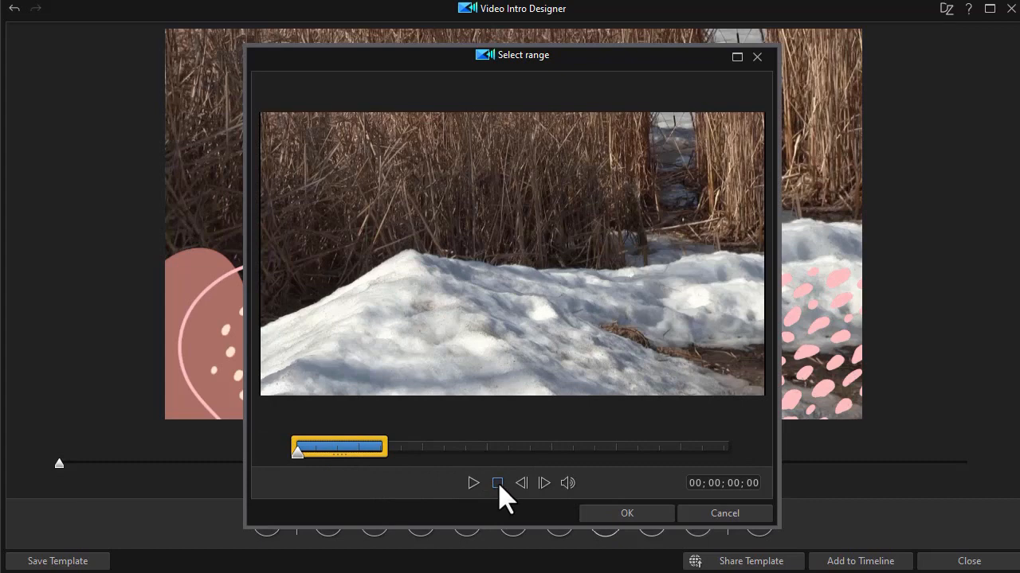
left_click(629, 513)
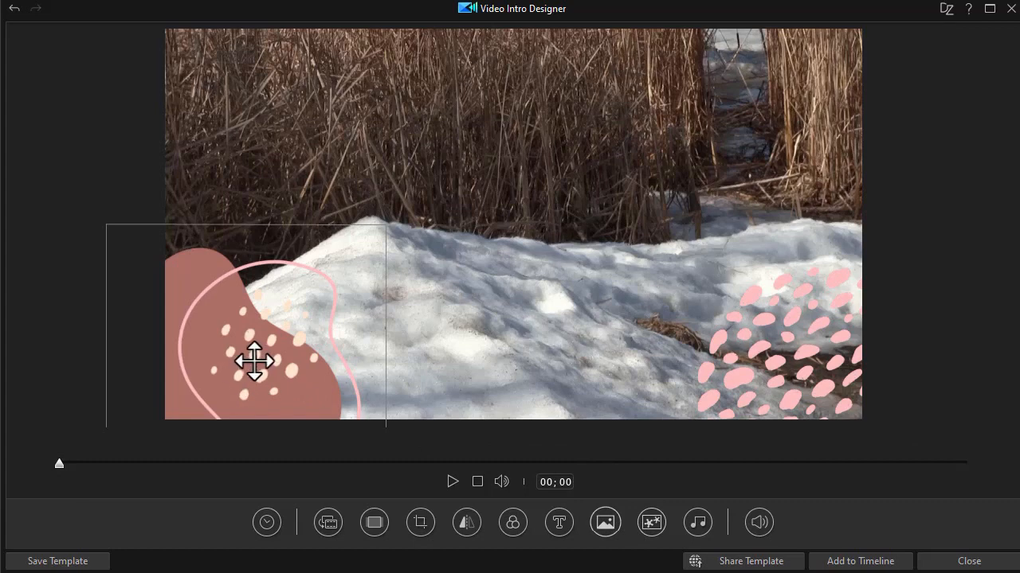
Delete the decorative pink blob and the pink dotted shape from the two lower corners of the intro.
left_click(299, 345)
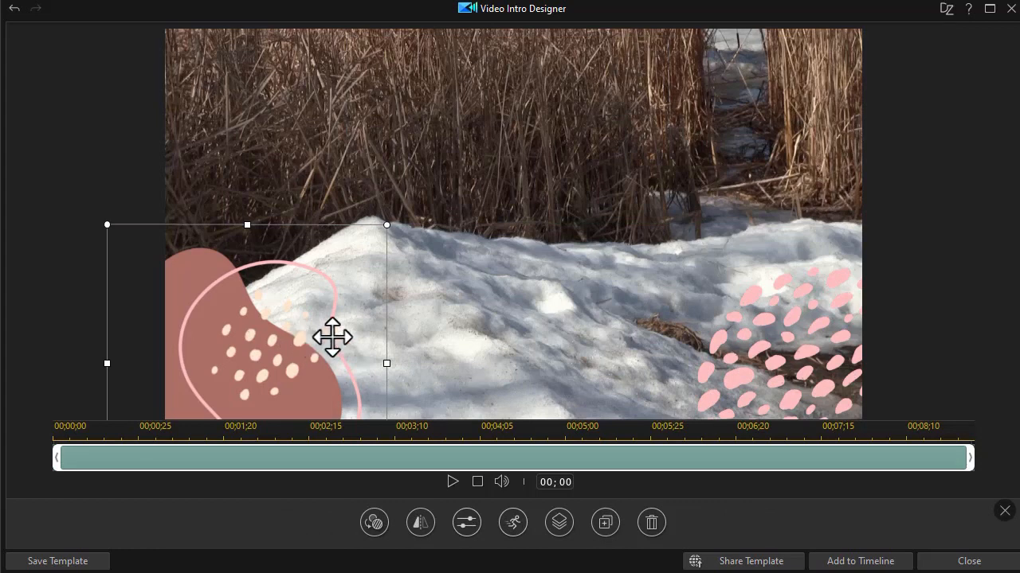
key("Delete")
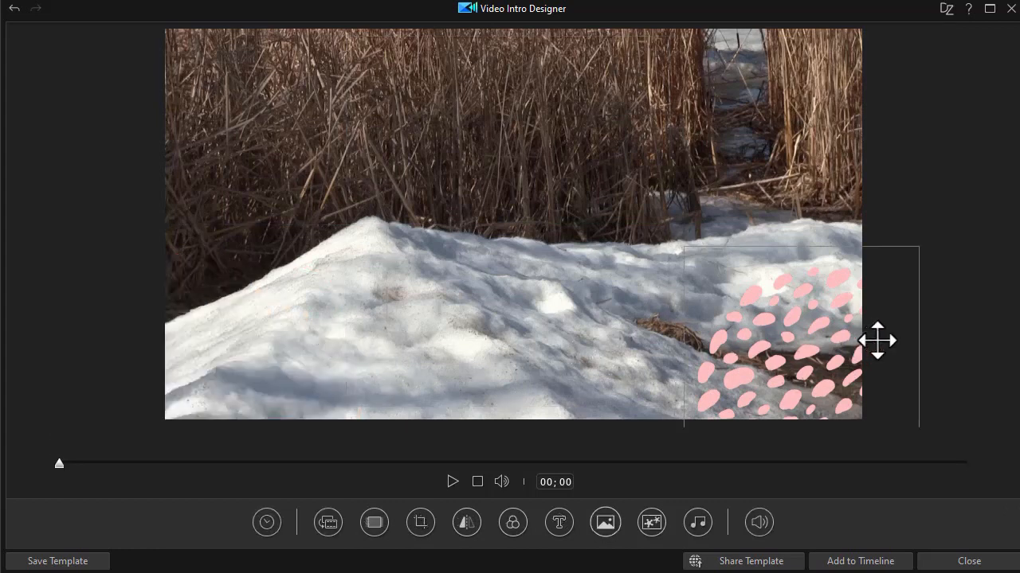
left_click(800, 350)
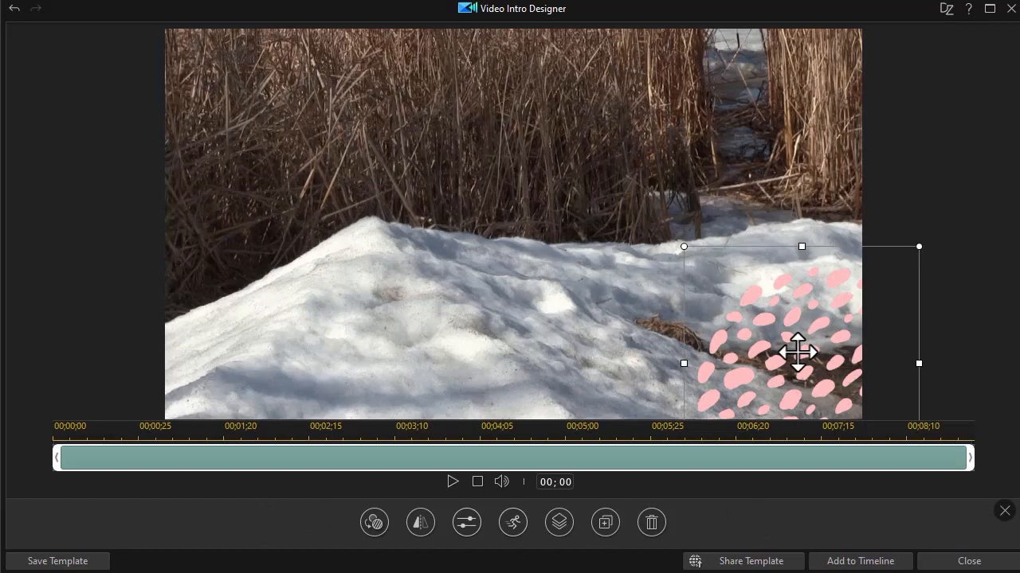
key("Delete")
At 04;10 in the intro, move the title graphic to X 0.500, Y 0.501 and change its main heading to "Nature Preserve".
left_click_drag(61, 467, 495, 473)
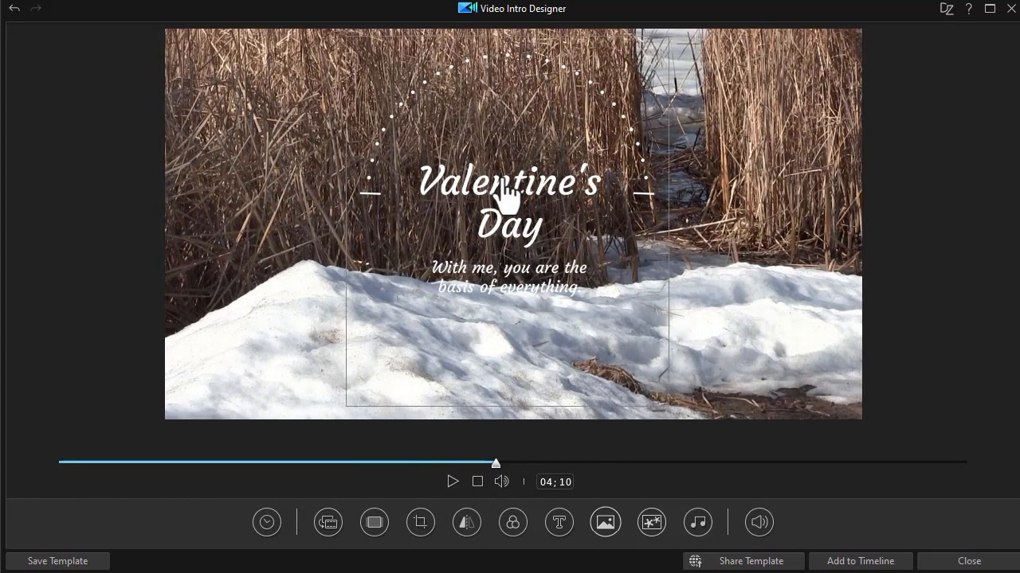
left_click(501, 193)
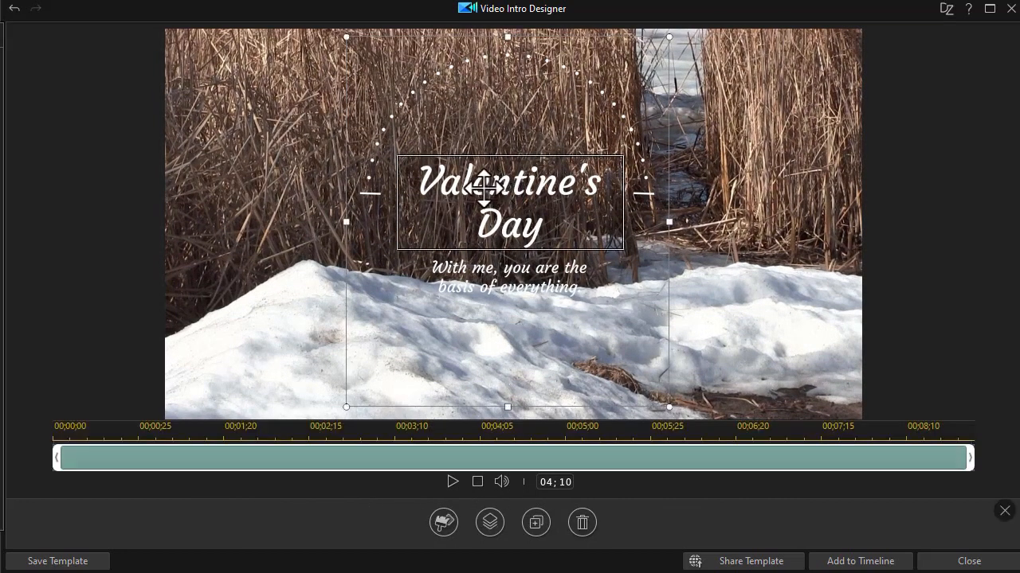
left_click_drag(432, 179, 444, 199)
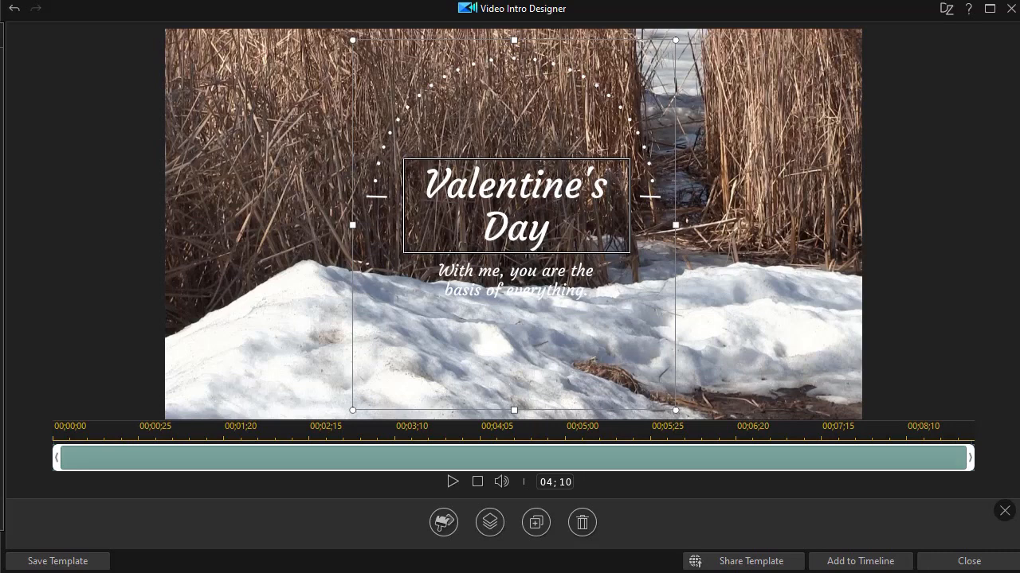
type("Nature Preserve")
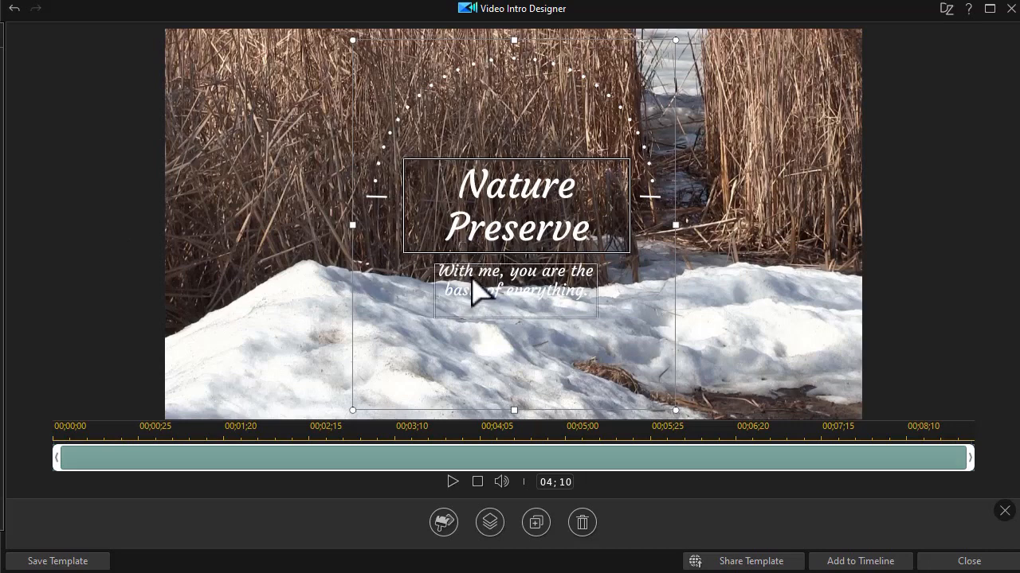
Change the title graphic's smaller text line to "A place for everyone in the family".
left_click(478, 291)
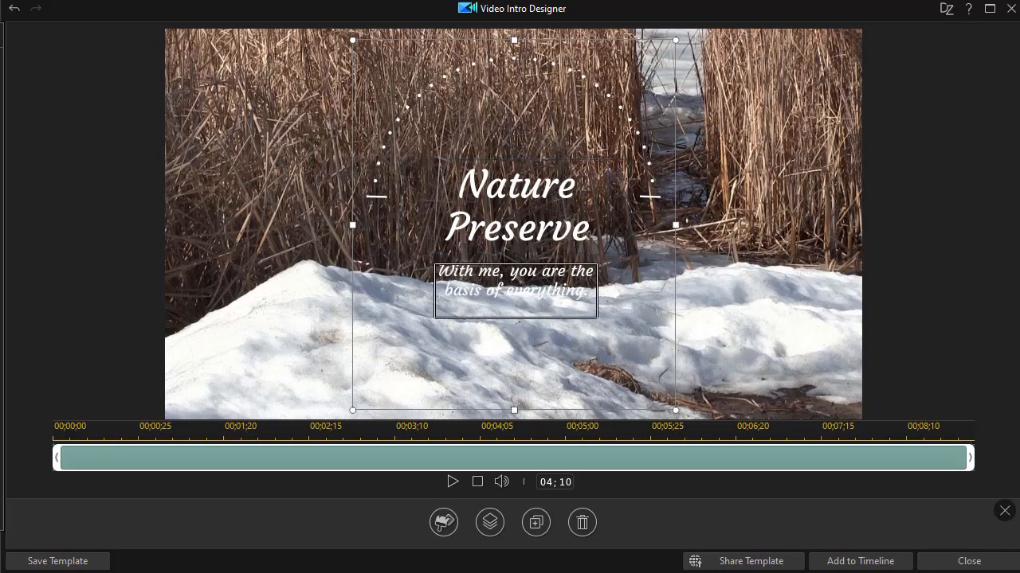
type("A place for eeryone in the family")
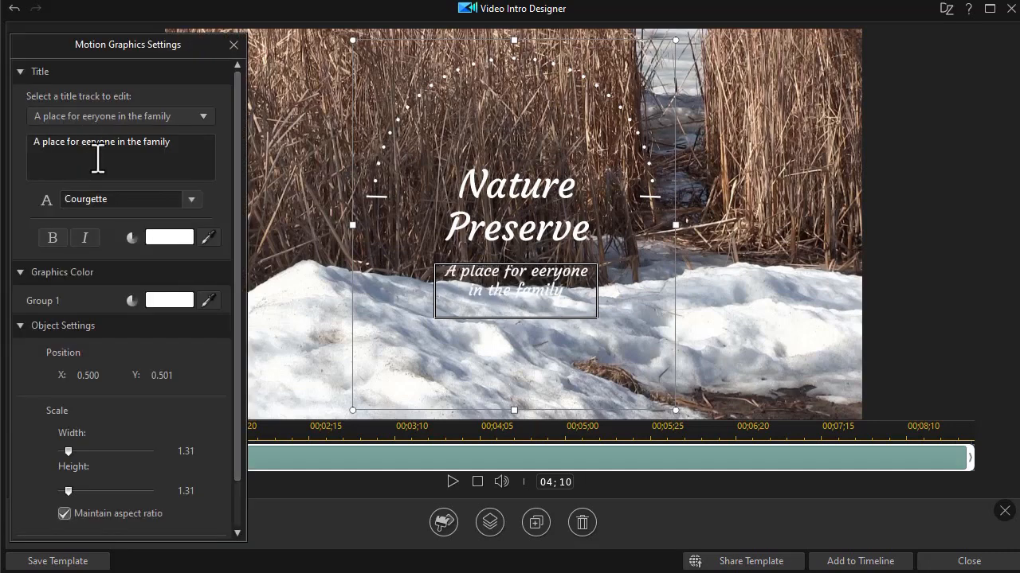
left_click(87, 142)
type("veryone in the family")
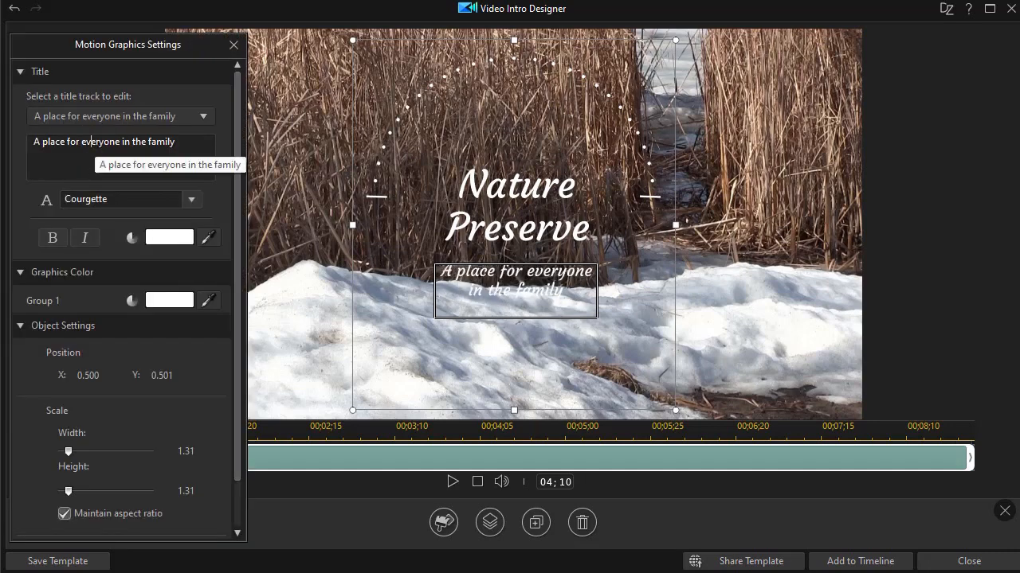
Colour the smaller text line brown, hex 957965, by sampling the reeds in the background footage.
left_click_drag(177, 59, 216, 60)
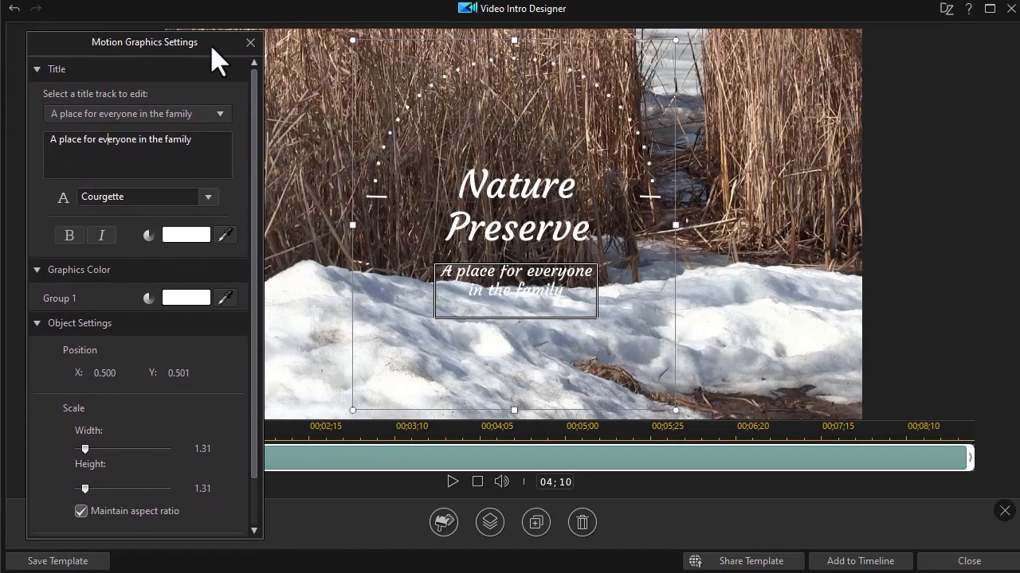
left_click(187, 235)
left_click(128, 313)
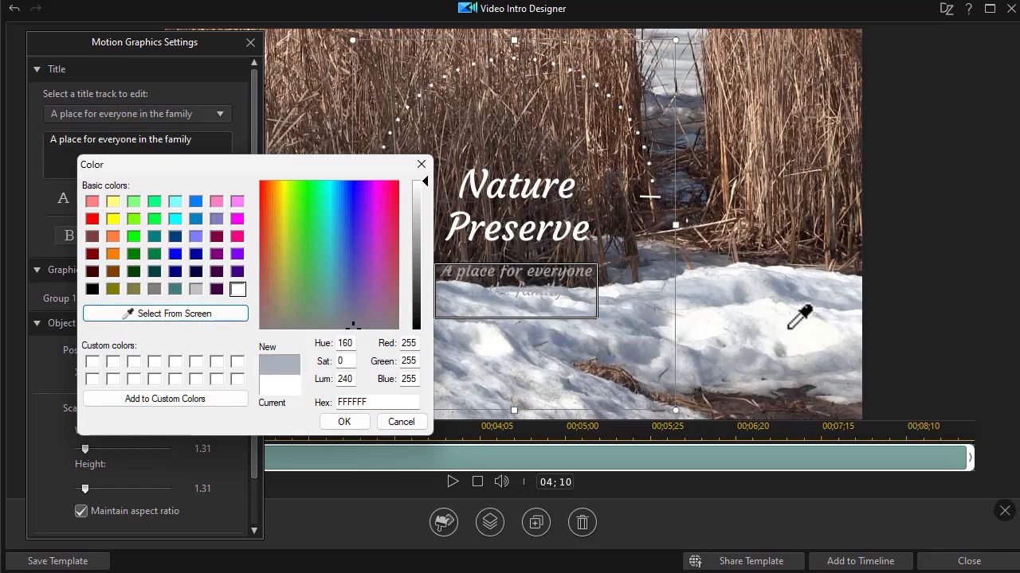
left_click(765, 150)
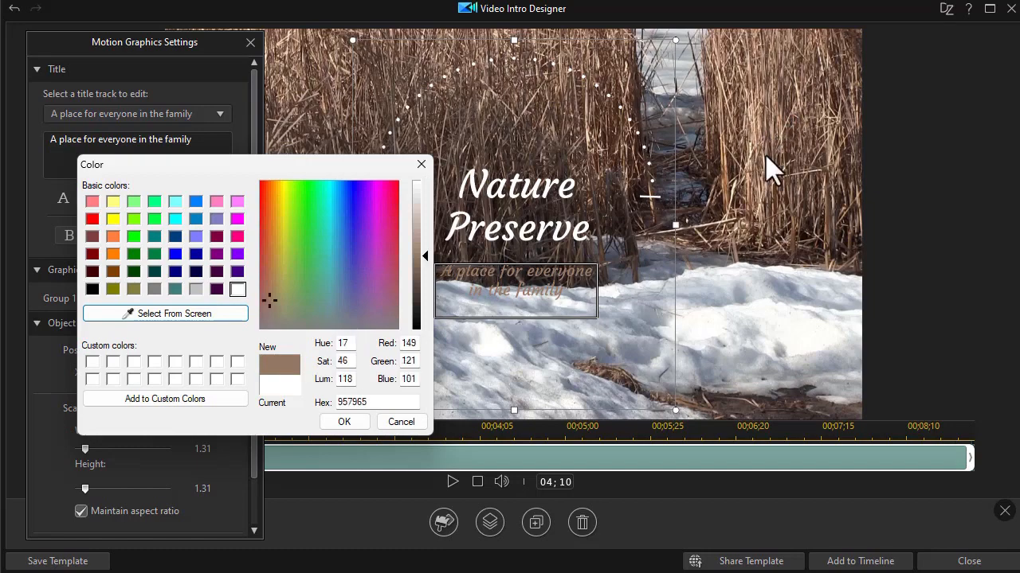
left_click(360, 422)
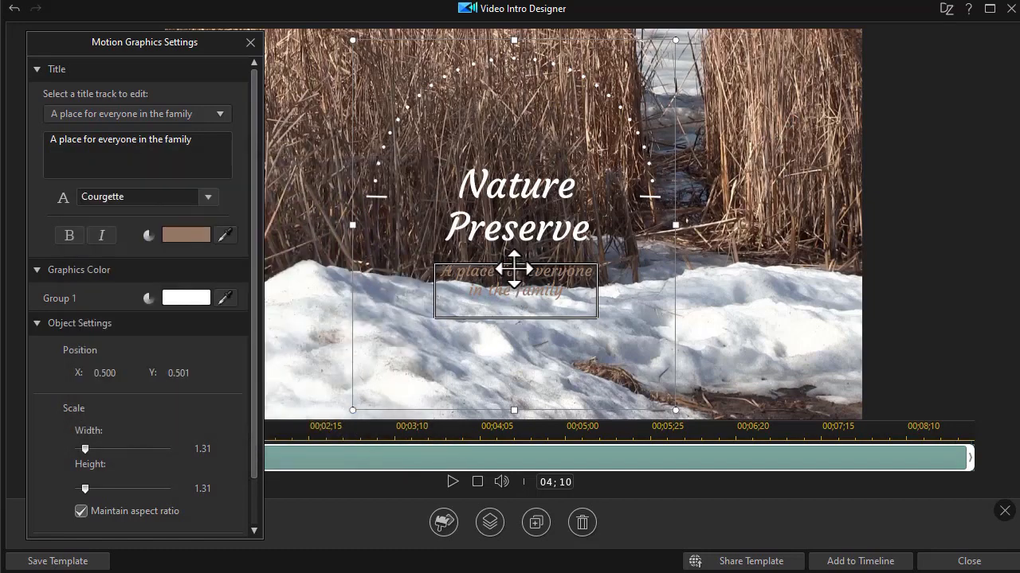
Shrink the title graphic to a scale of about 0.96 and move it to about X 0.767, Y 0.540, then deselect it.
left_click_drag(353, 41, 395, 99)
left_click(532, 229)
left_click_drag(624, 227, 811, 229)
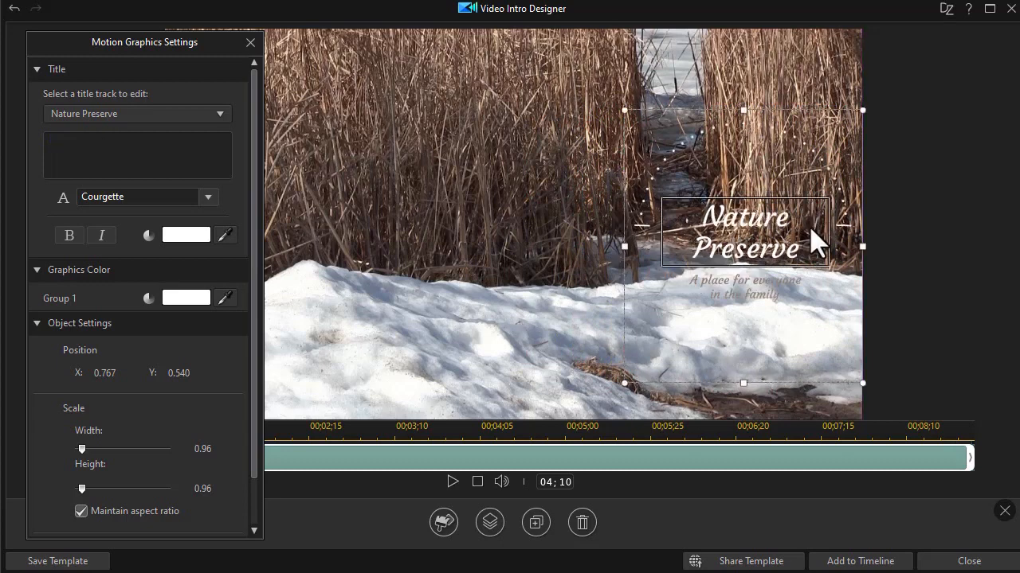
left_click(568, 150)
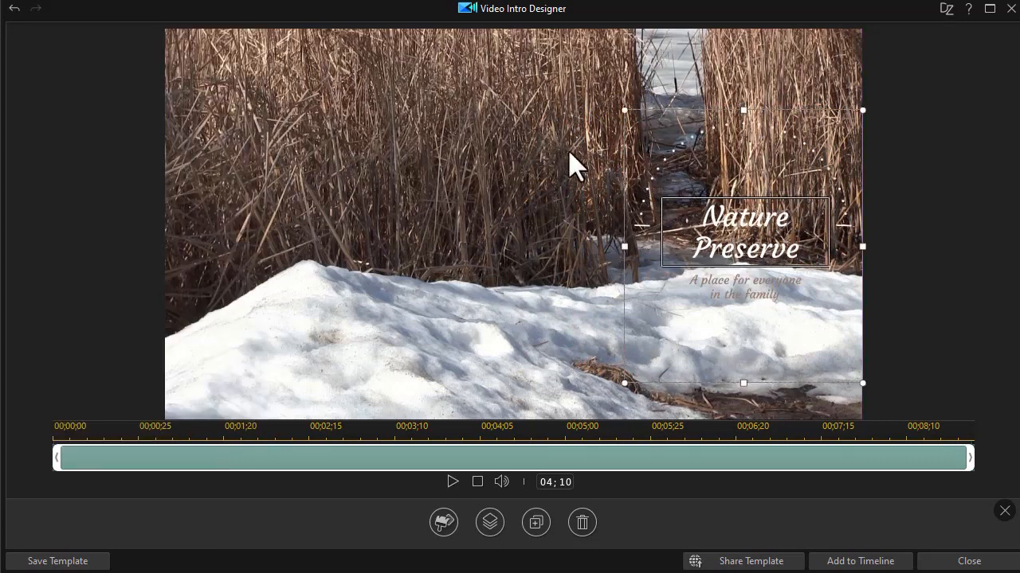
left_click(524, 189)
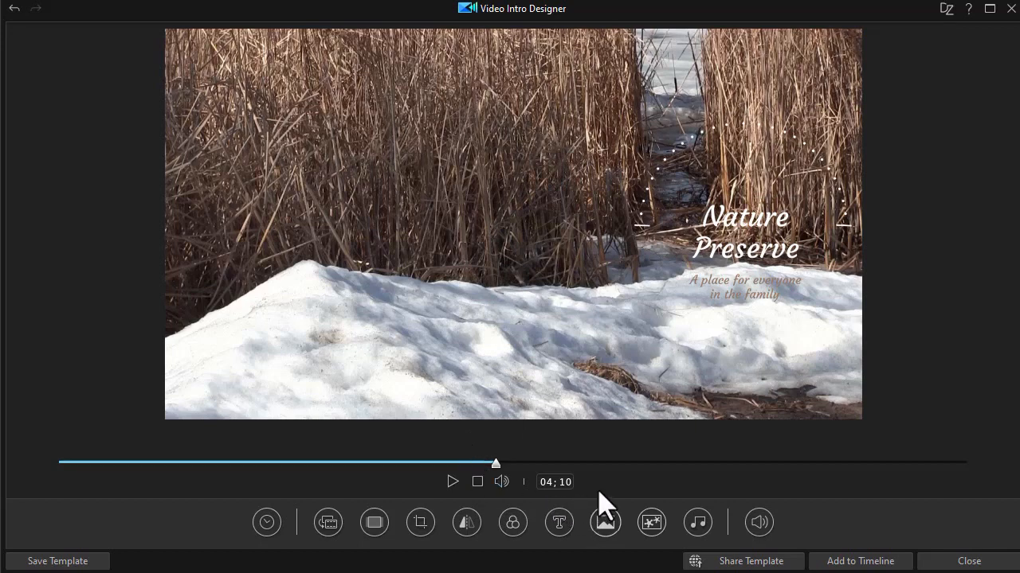
Add the edited intro to the timeline, saving the changes as a template named "test3".
left_click(868, 563)
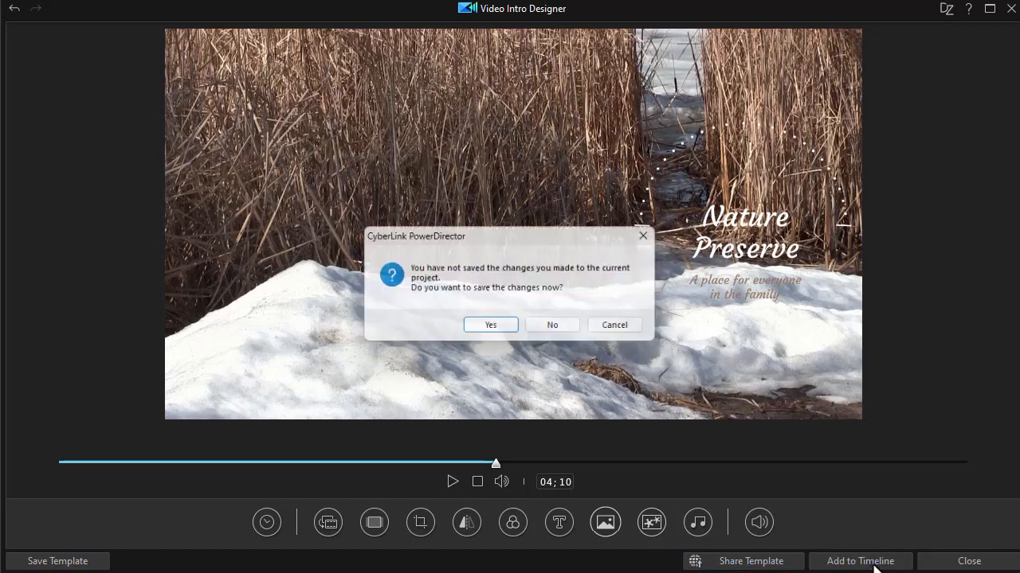
left_click(491, 329)
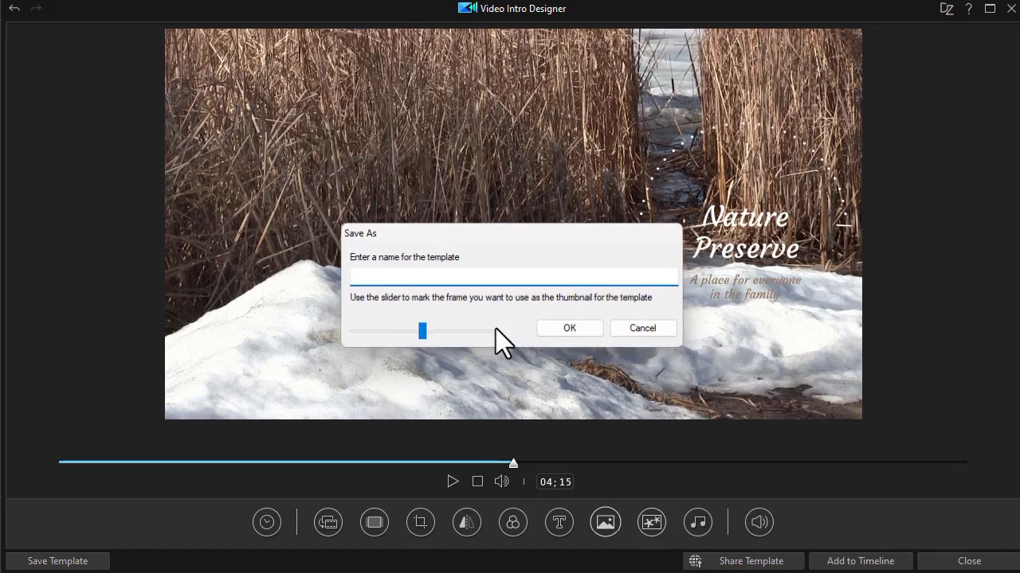
type("test")
type("2")
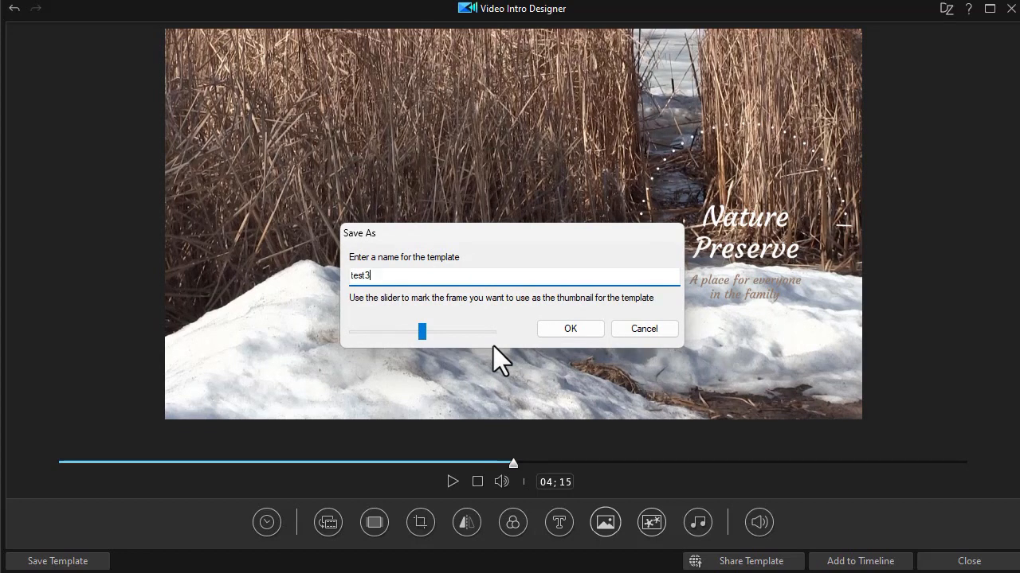
key("Return")
left_click(968, 560)
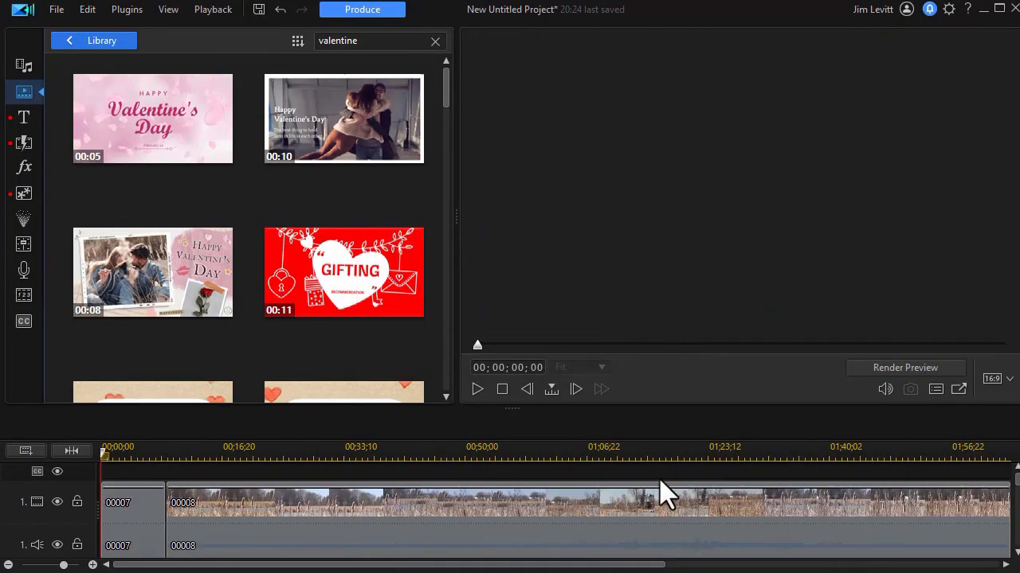
Play the new intro clip at the start of the timeline to check its title animation.
left_click(158, 484)
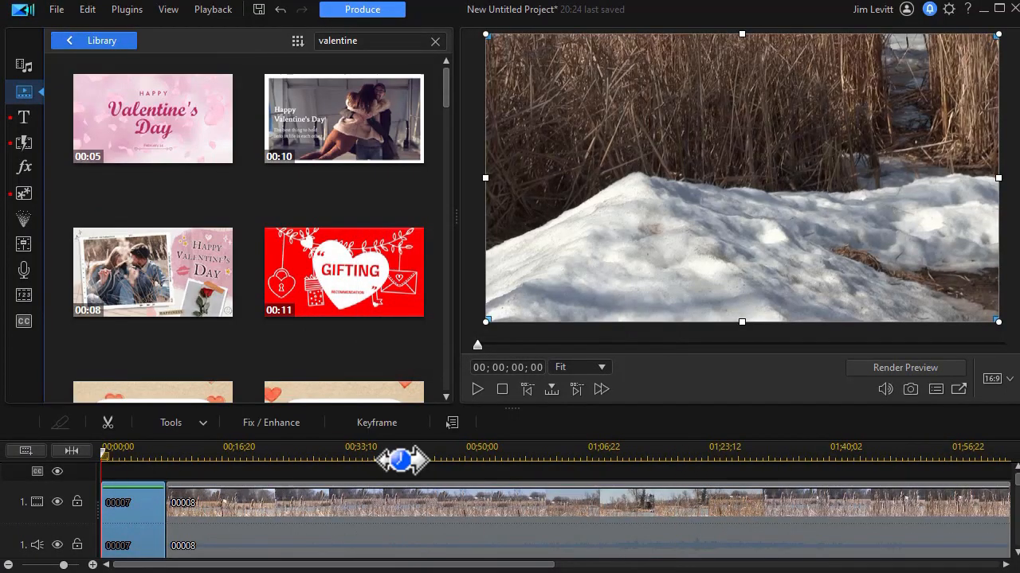
left_click(478, 390)
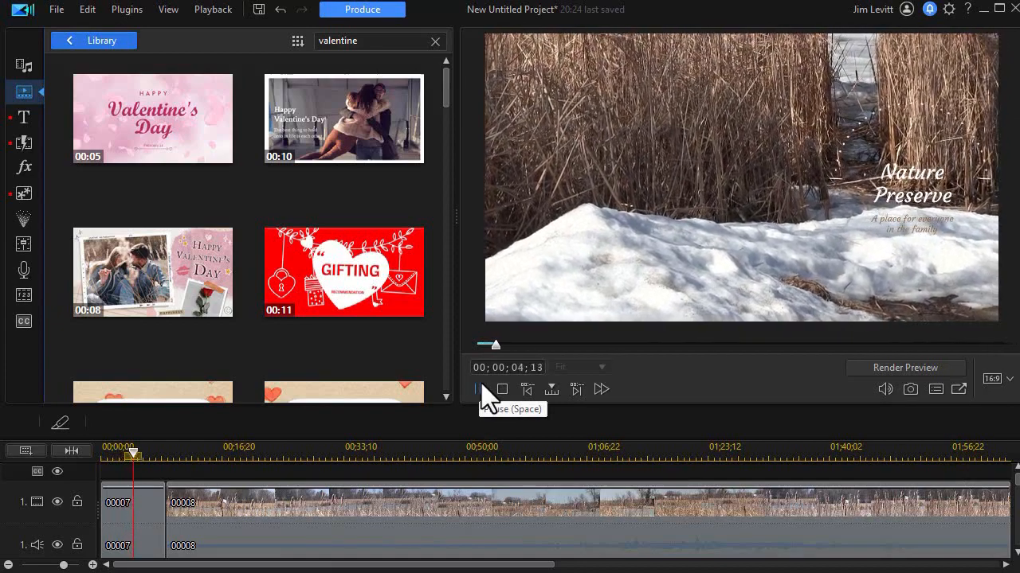
left_click(478, 391)
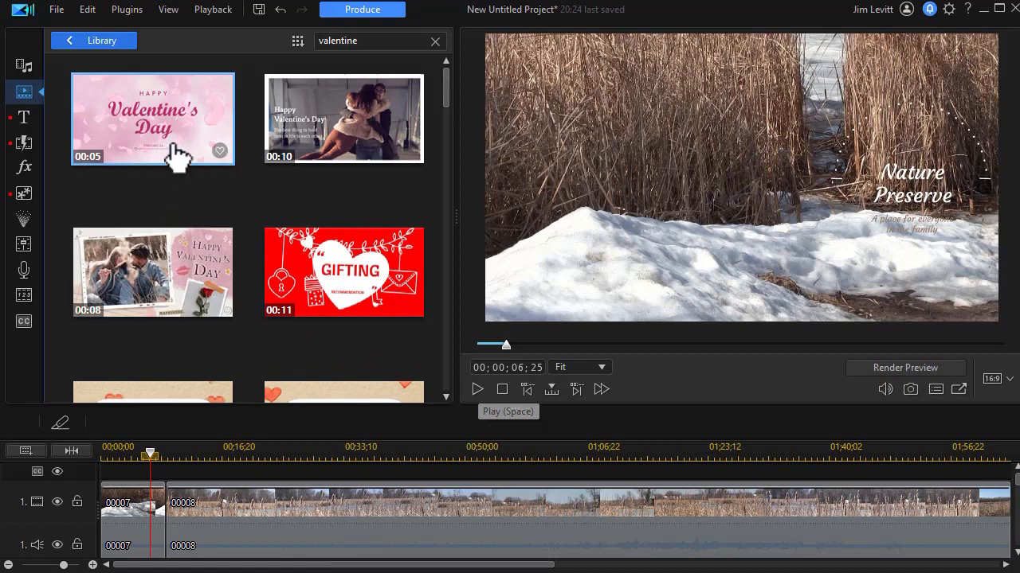
Open the five-second pink "Happy Valentine's Day" petal template for editing and preview it from the start to about 02;10.
mouse_move(160, 130)
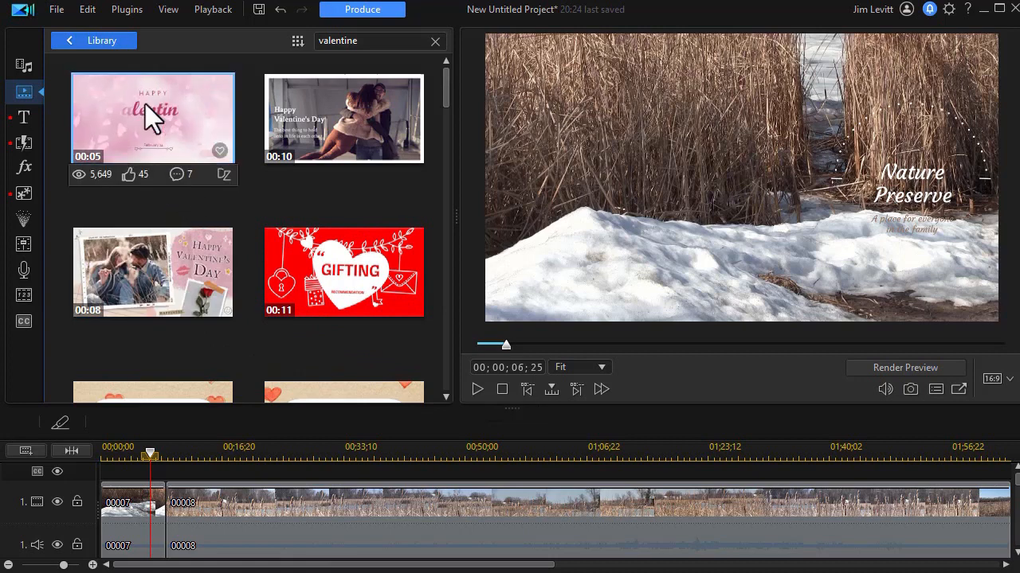
left_click(149, 113)
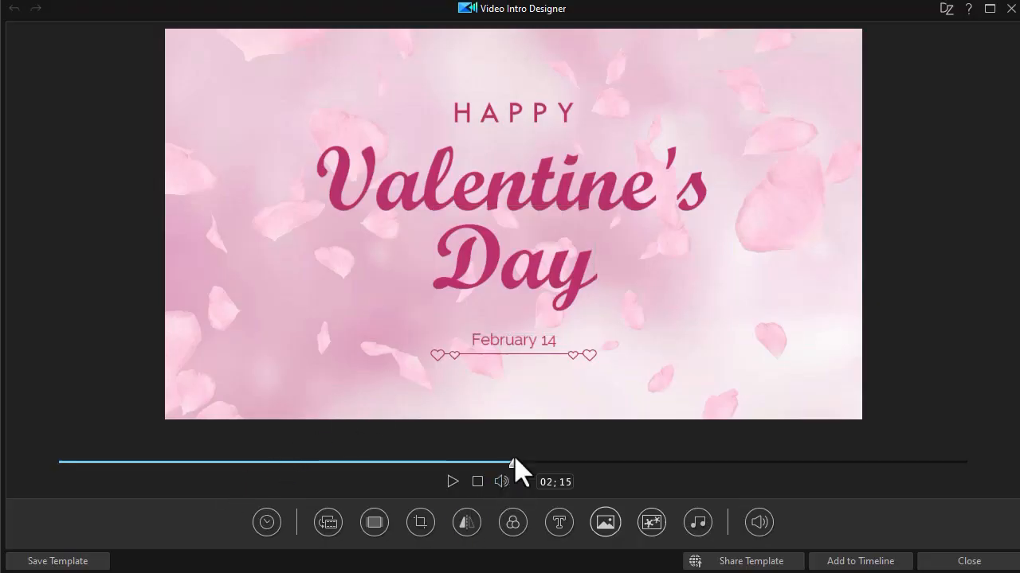
left_click_drag(513, 472, 27, 471)
left_click(452, 482)
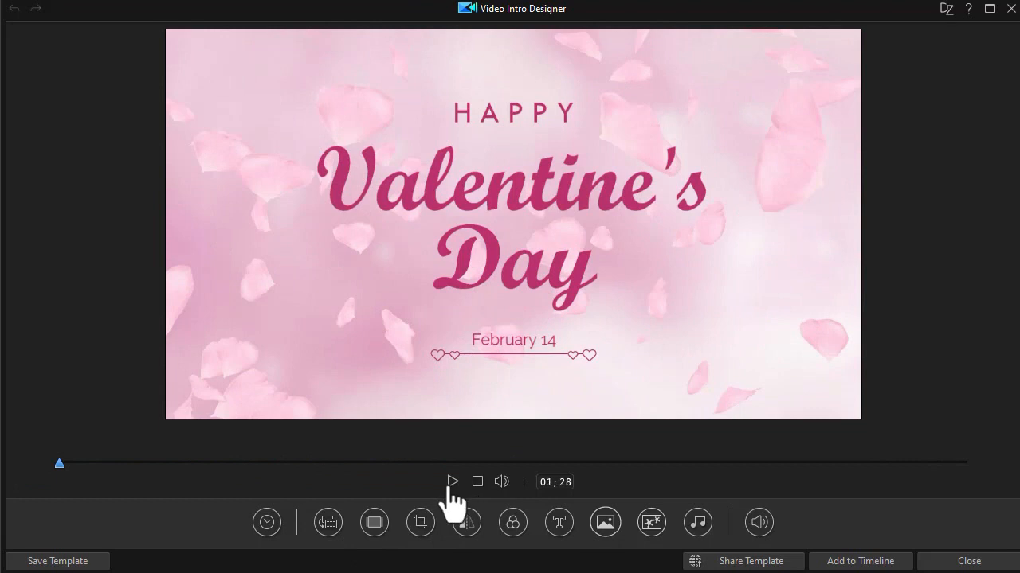
left_click(452, 483)
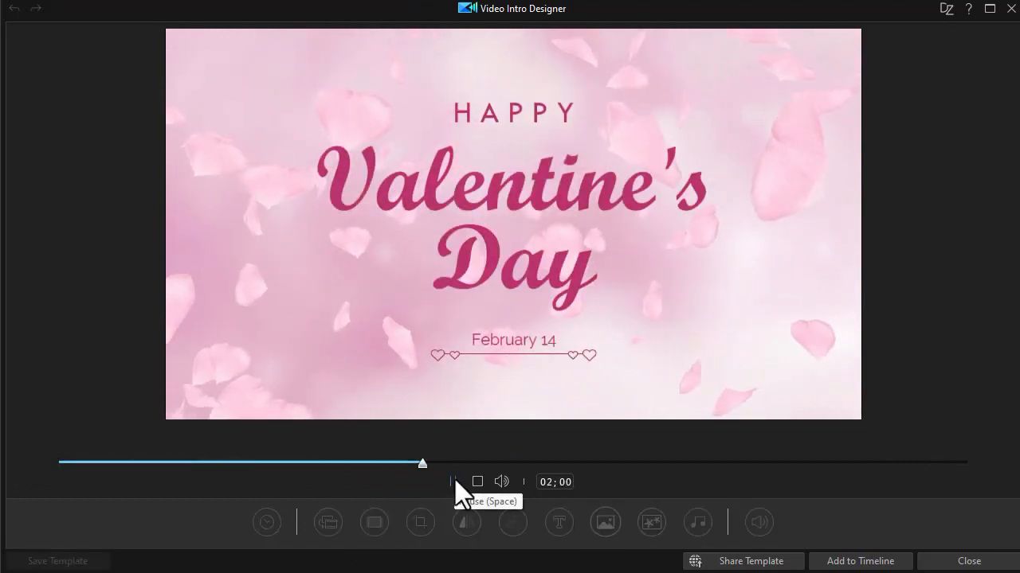
left_click(454, 479)
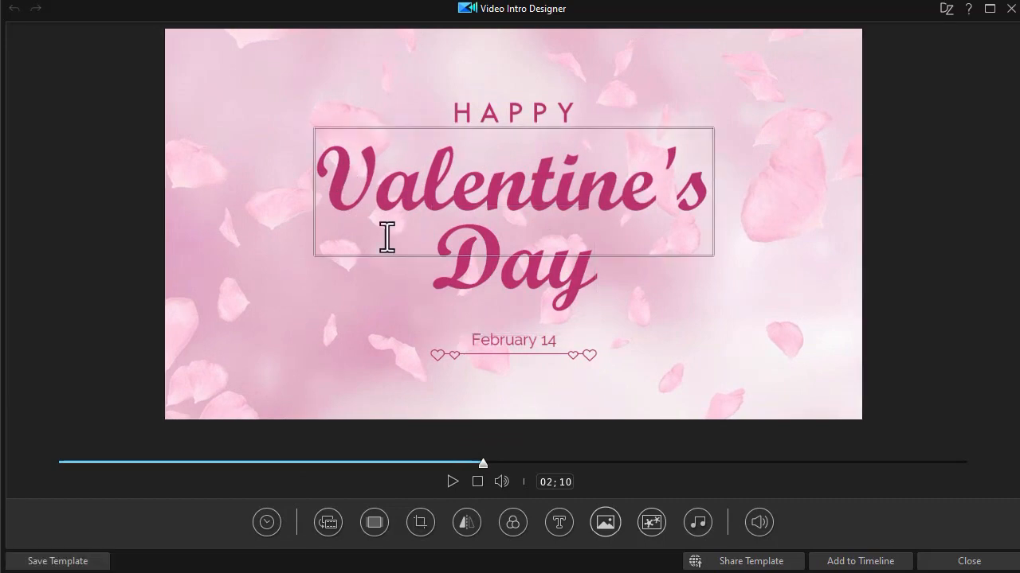